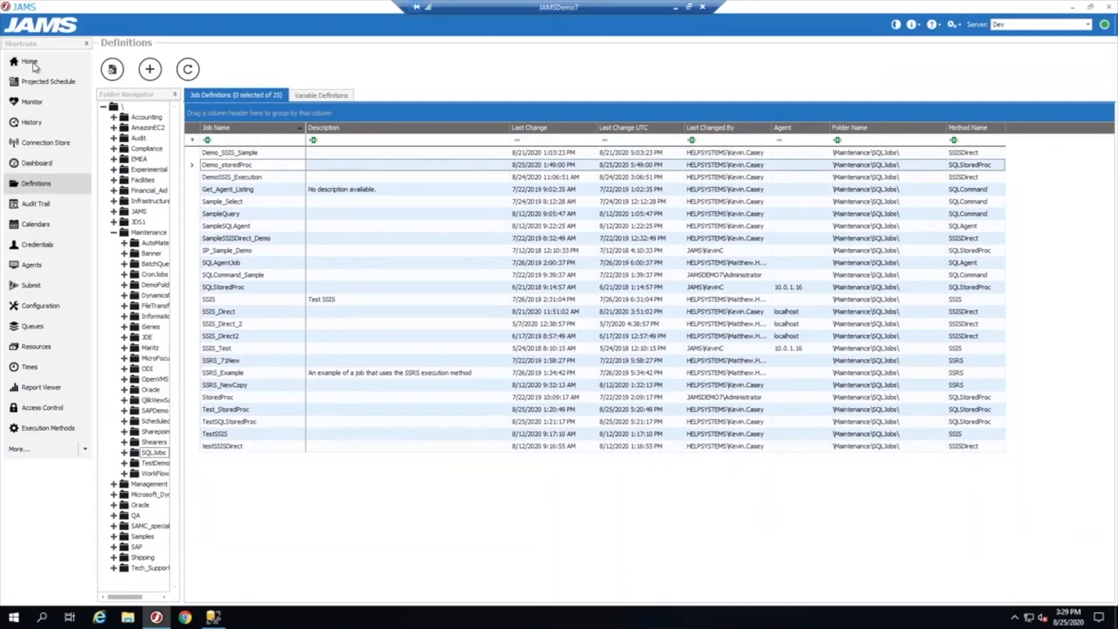
Step: Start creating a new SSRS job from the Microsoft SQL Server job types on the Home page
left_click(29, 61)
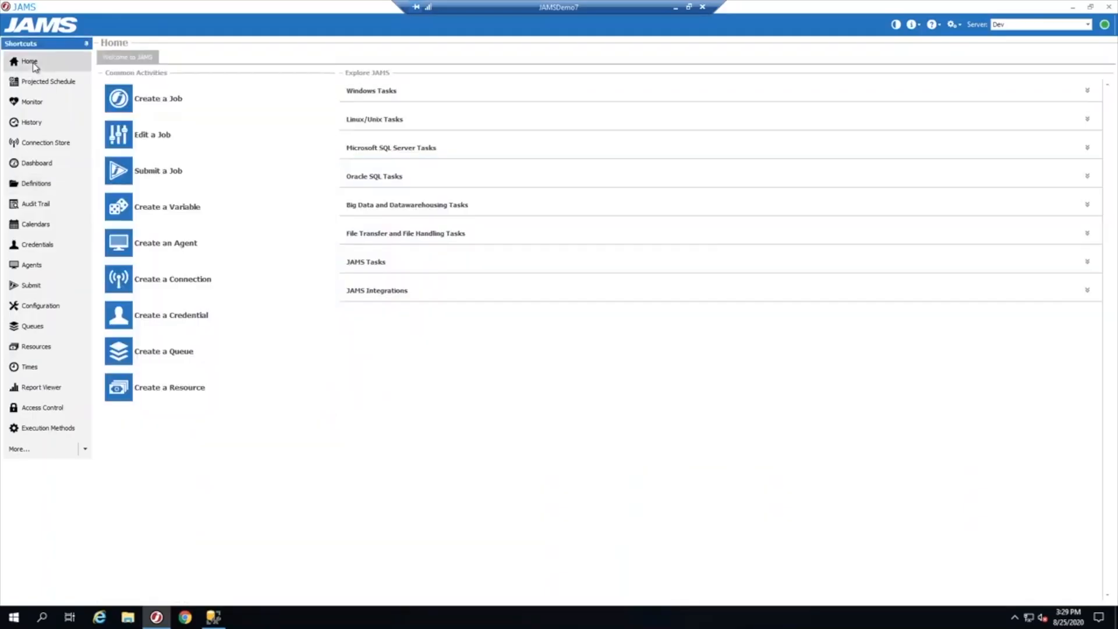
left_click(164, 105)
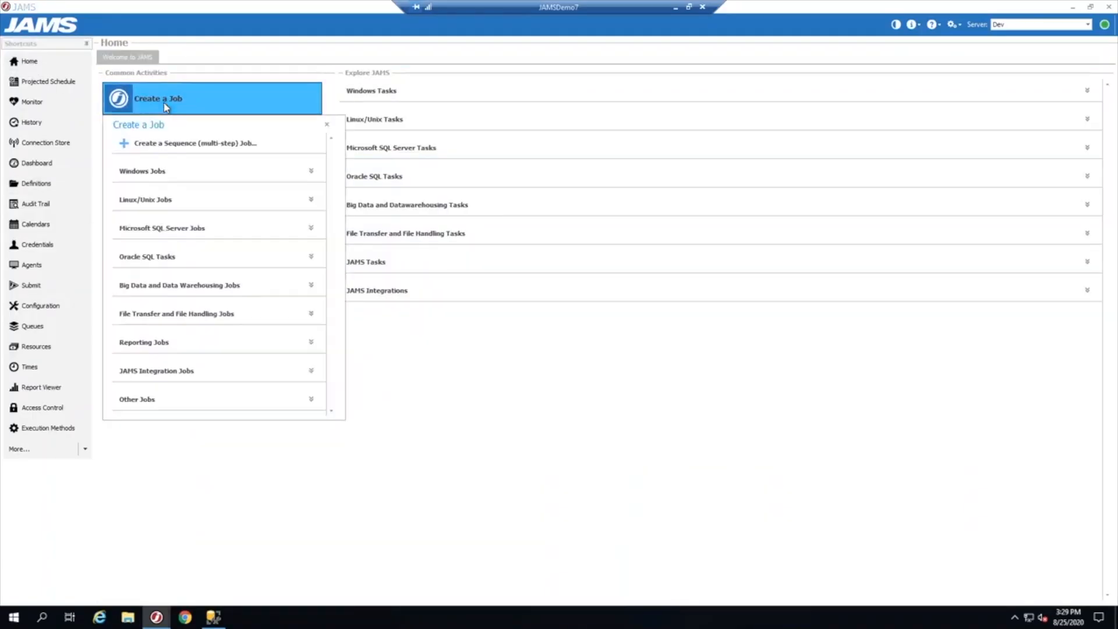
left_click(311, 229)
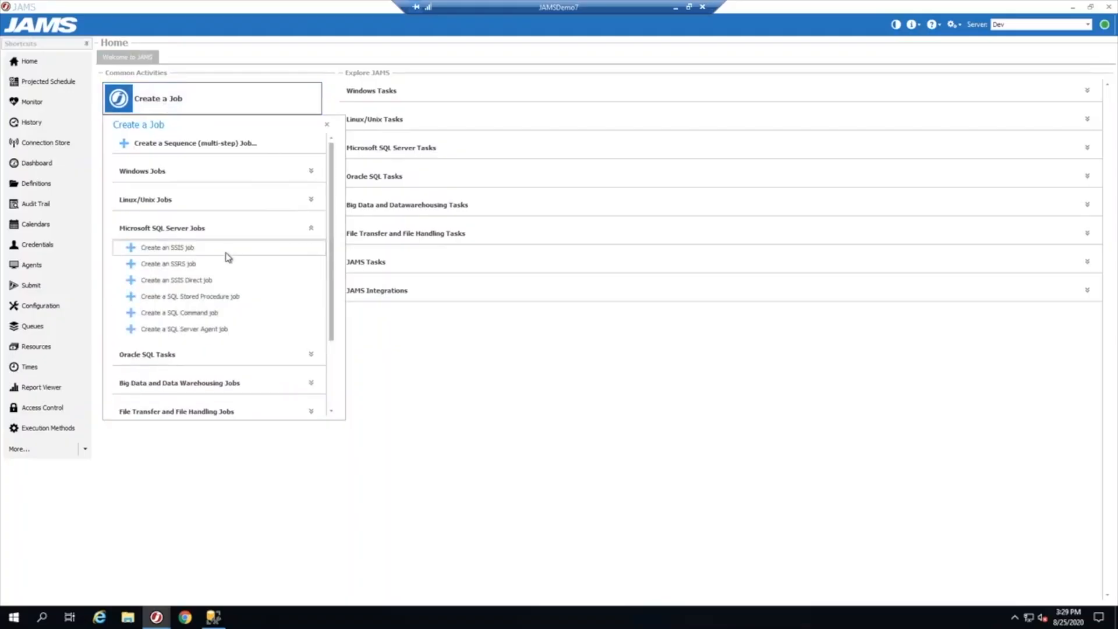
left_click(186, 266)
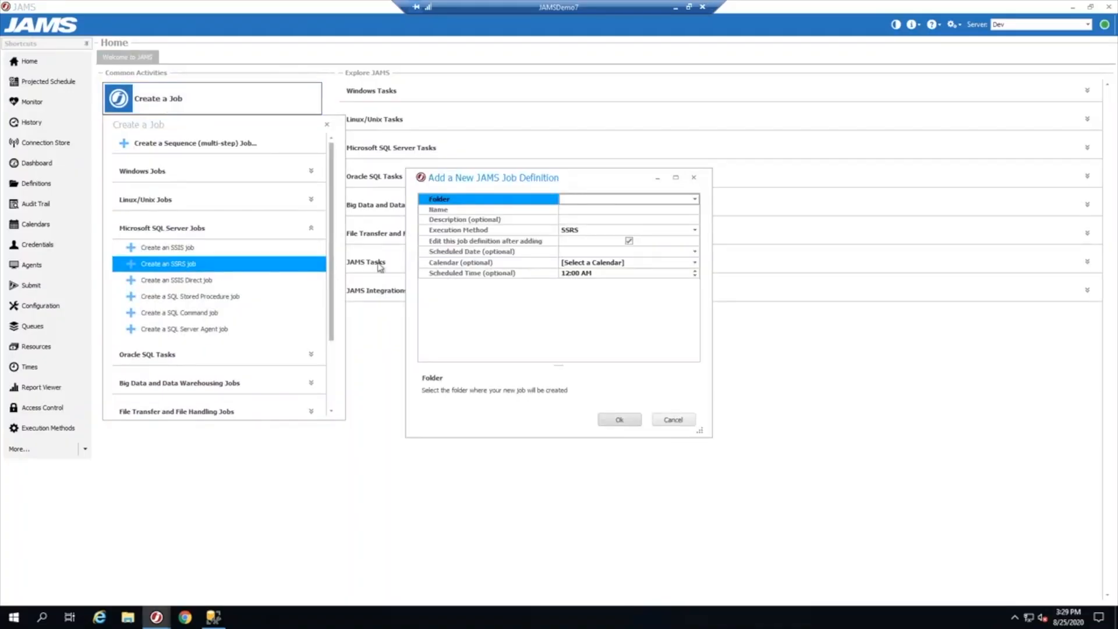
Step: Assign the new job definition to the \Maintenance\SQLJobs folder and name it Demo_SSRS_Execution
left_click(695, 199)
scroll(661, 317, "down", 3)
scroll(663, 319, "down", 6)
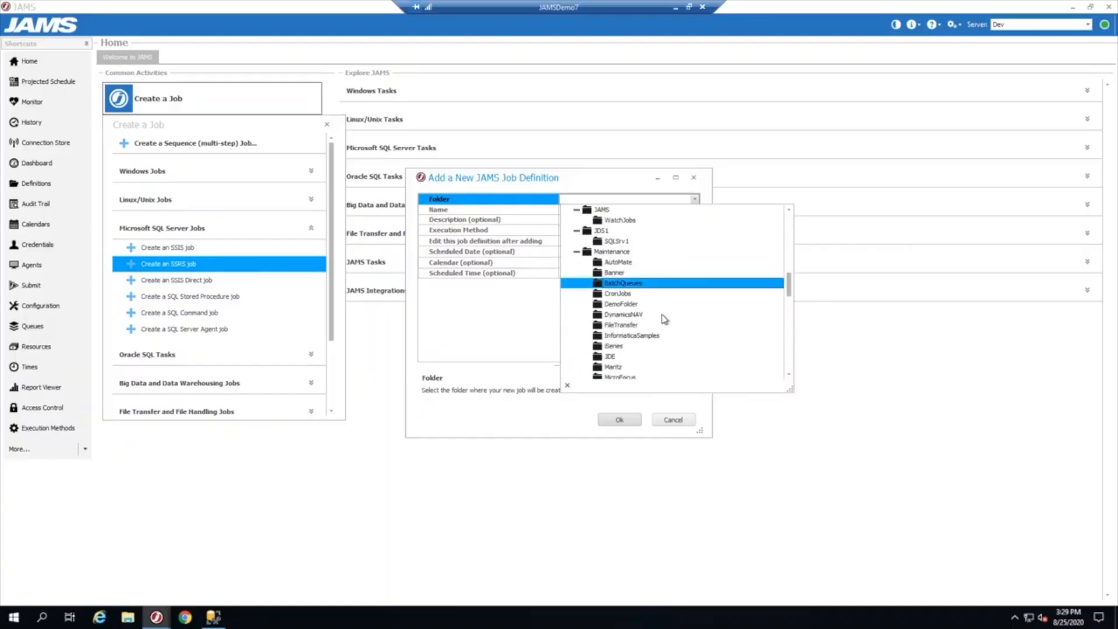
scroll(664, 319, "down", 3)
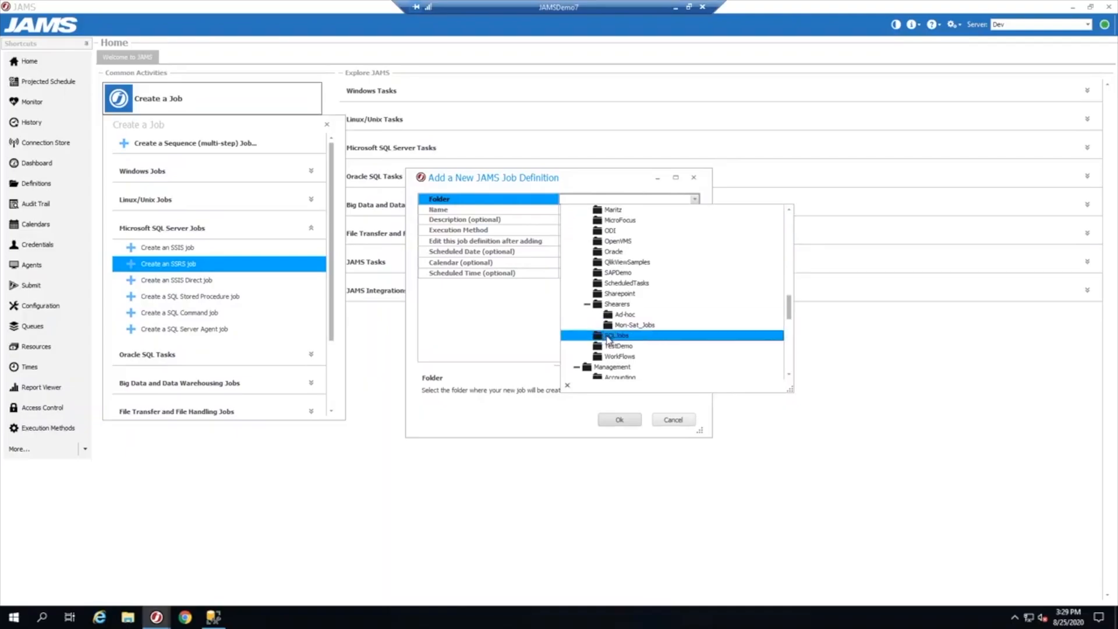
left_click(608, 336)
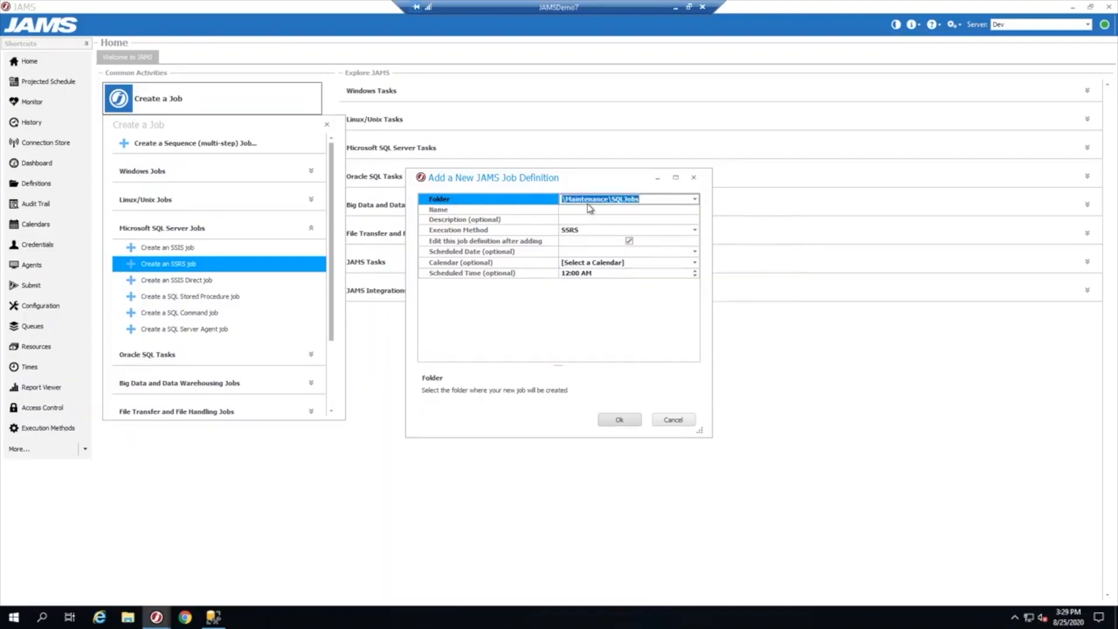
left_click(565, 210)
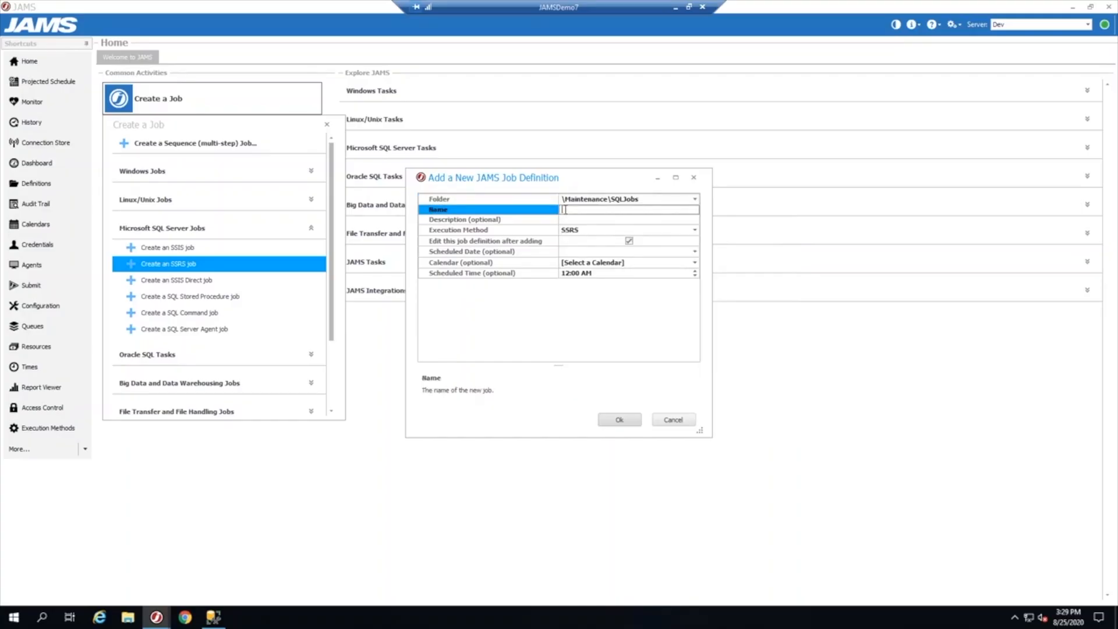
type("Demo_SSRS_Execution")
Step: Schedule the new job Daily at 1:00 AM and add the definition
left_click(579, 252)
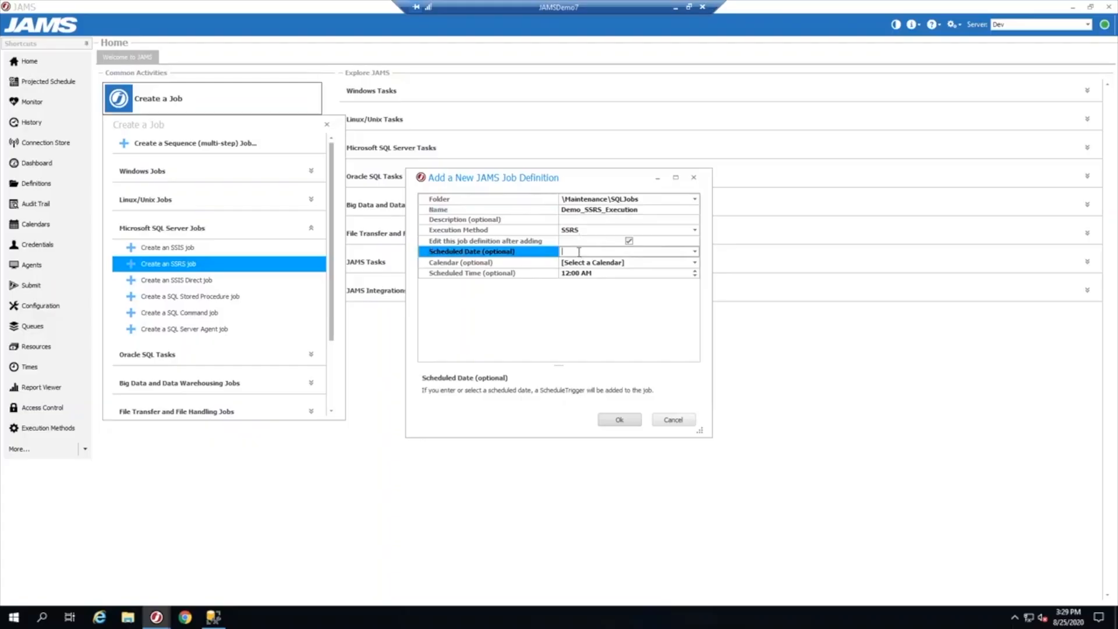
type("Daily")
left_click(568, 273)
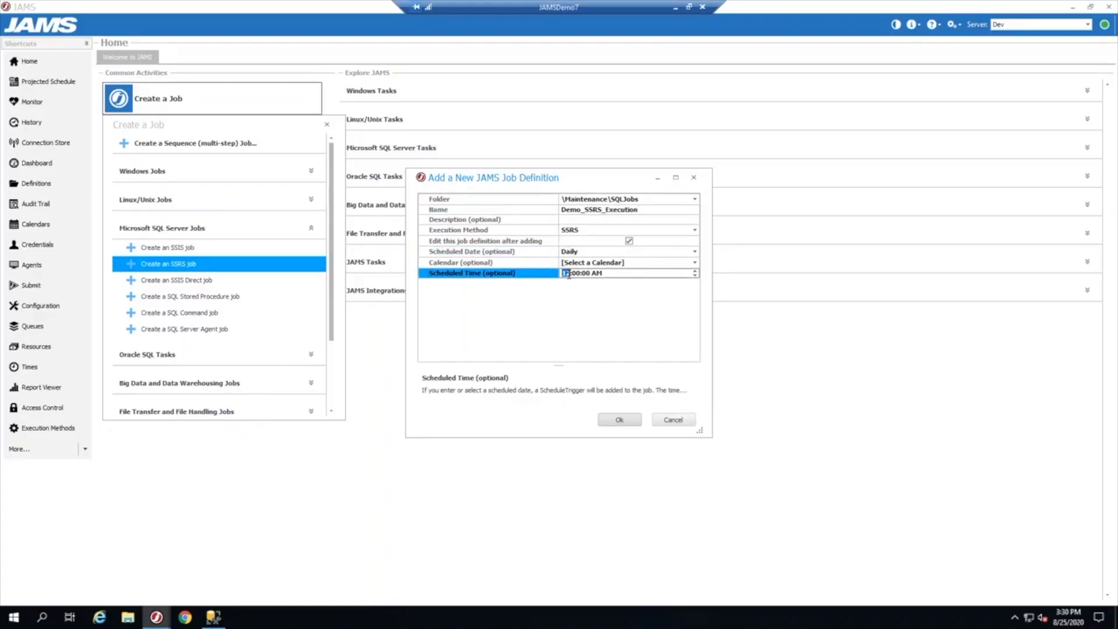
type("1")
key("Tab")
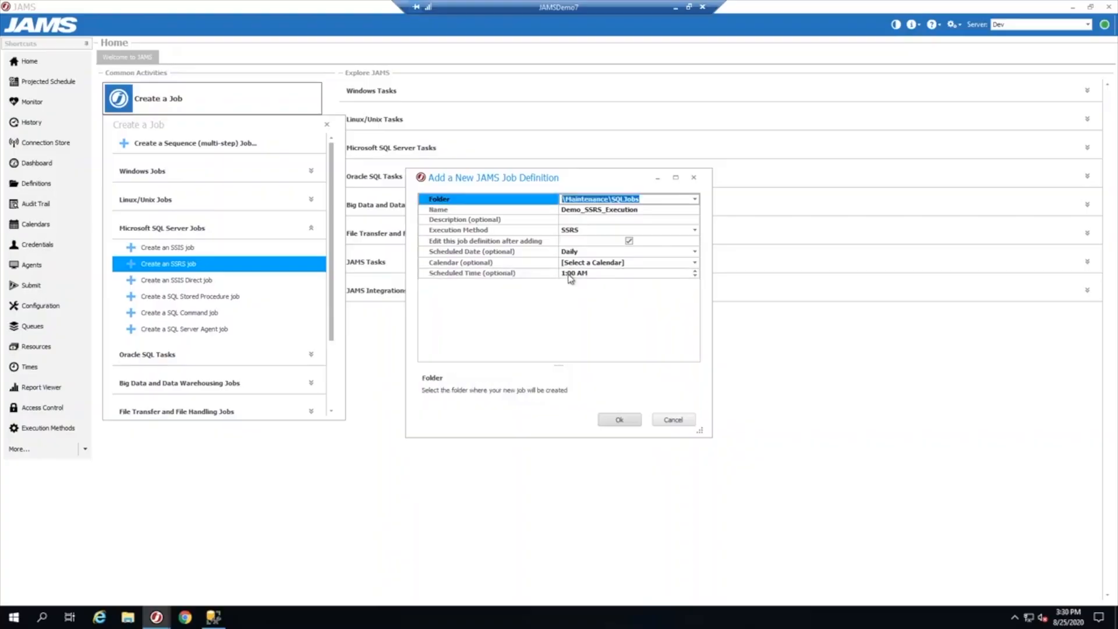
left_click(619, 420)
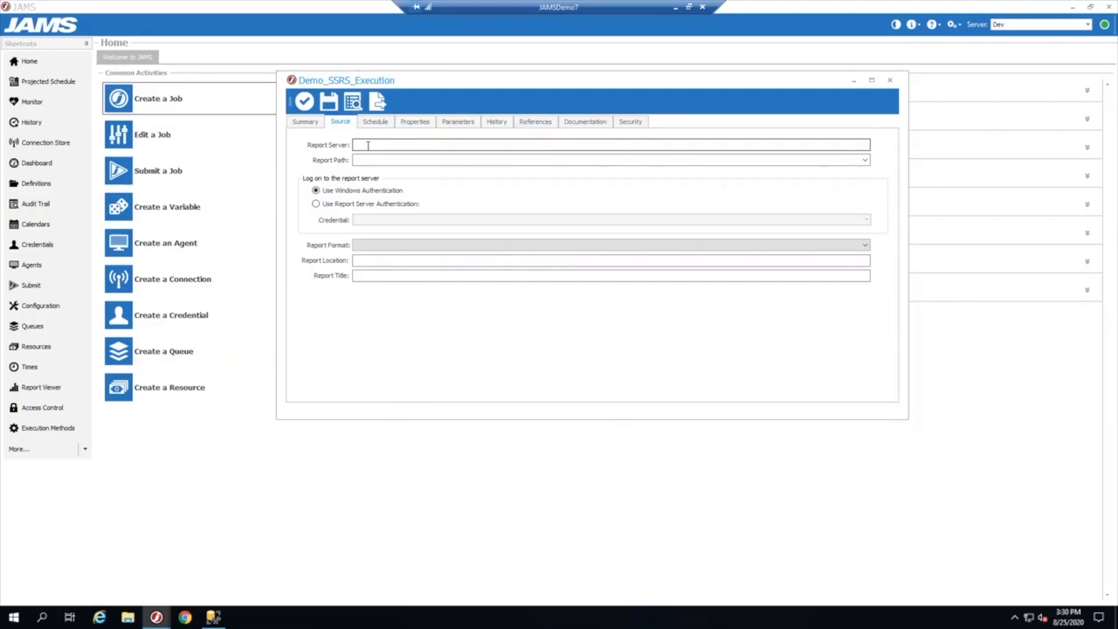
Step: Switch to SQL Server Management Studio and copy the report server URL from the JAMSDEMO7\SSRS server properties
left_click(199, 601)
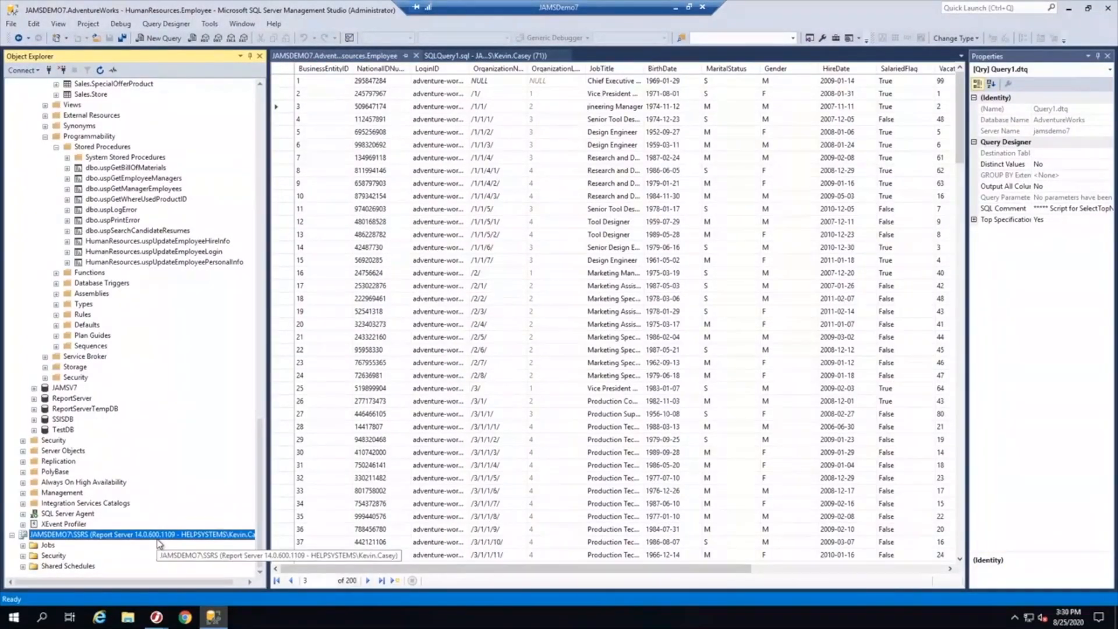
right_click(158, 539)
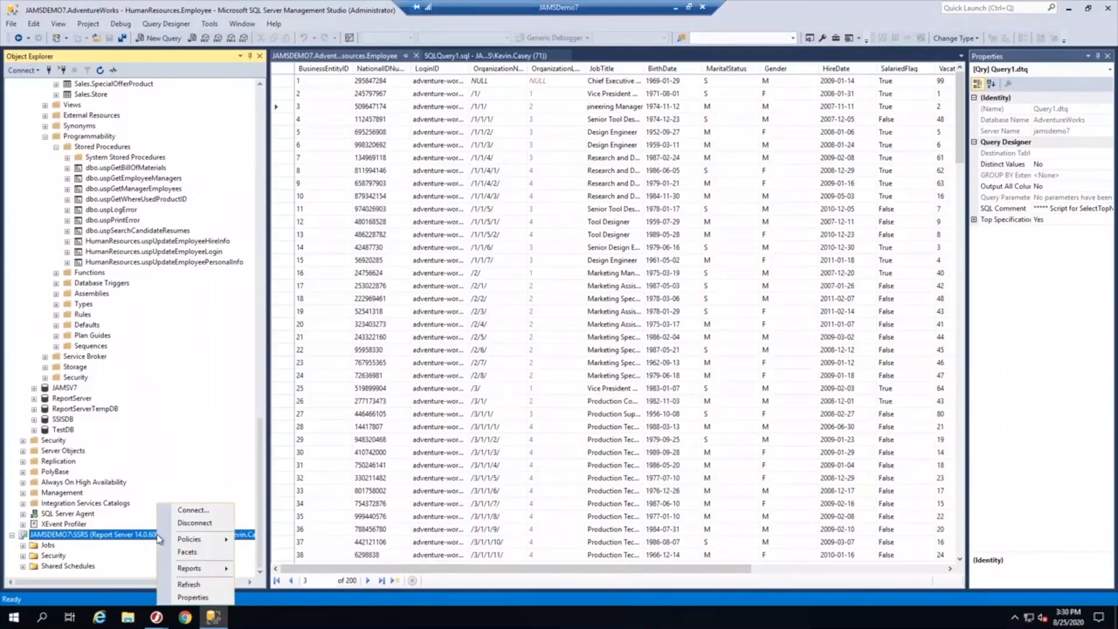
left_click(188, 599)
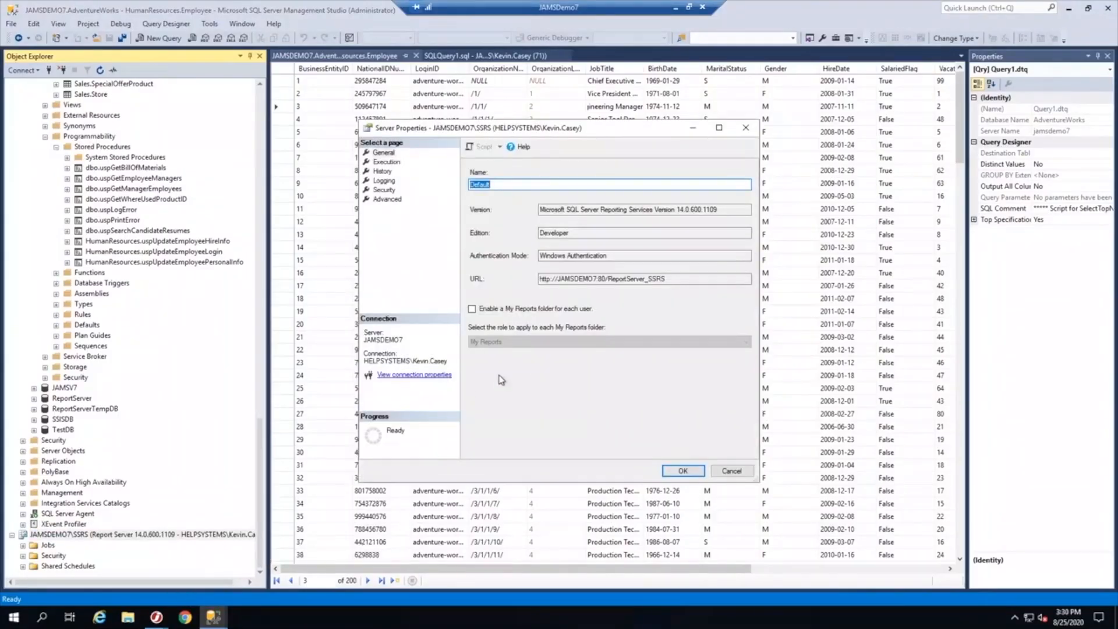
left_click(679, 278)
left_click_drag(678, 279, 517, 280)
right_click(595, 279)
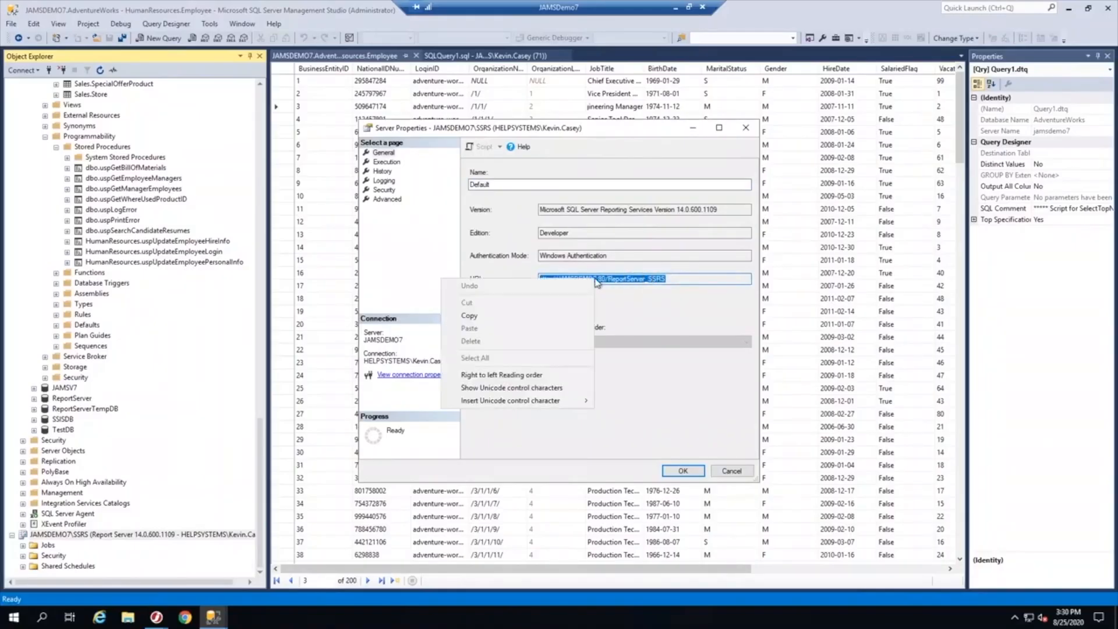
left_click(496, 316)
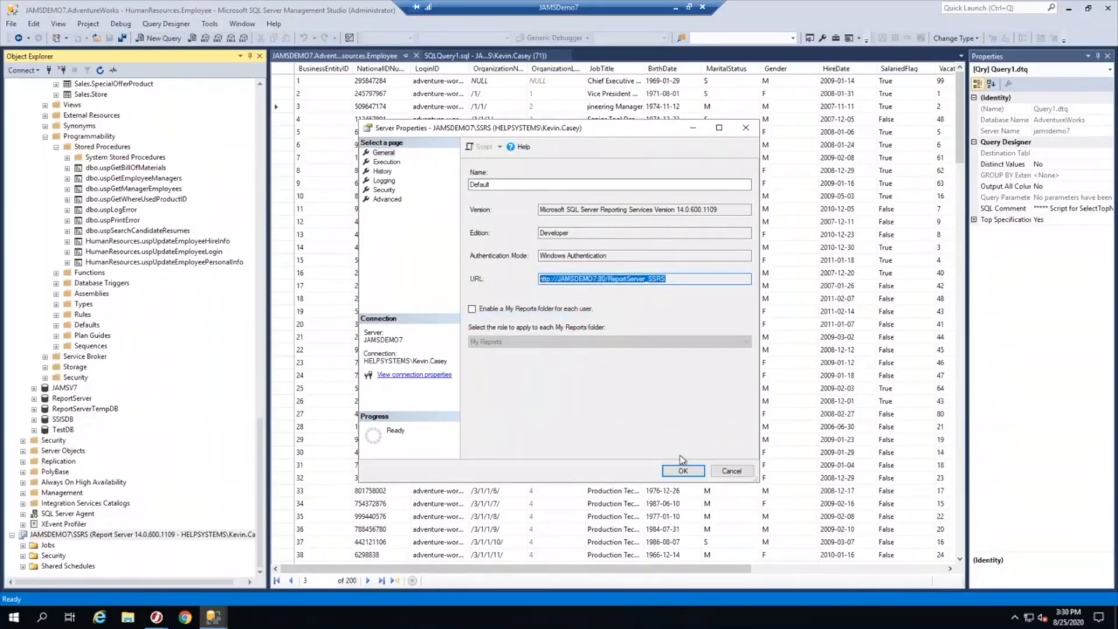
left_click(684, 471)
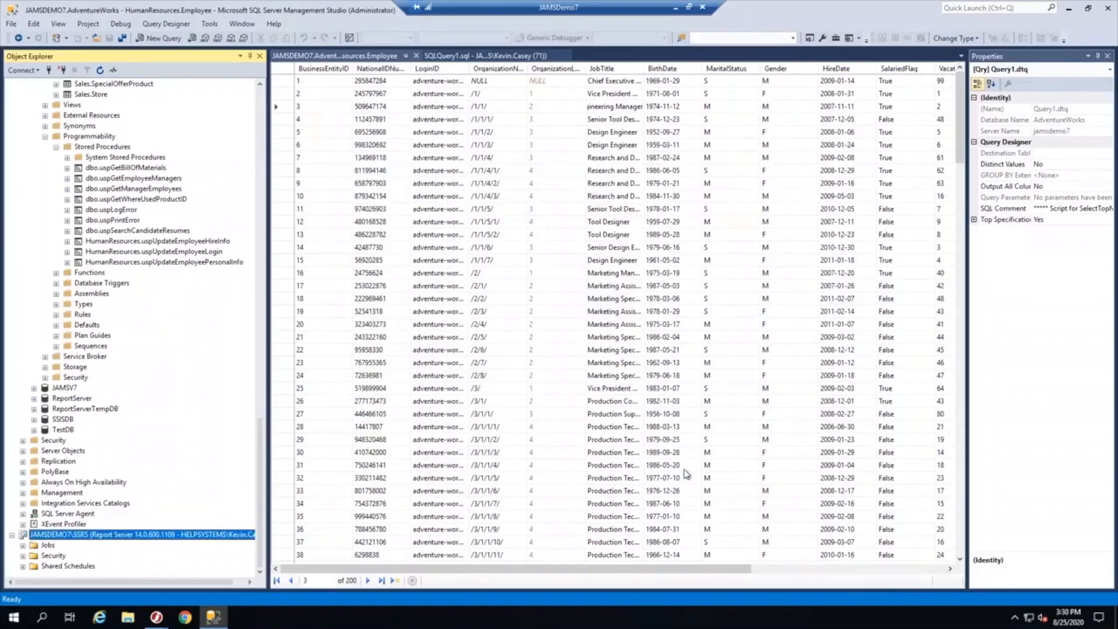
left_click(1070, 12)
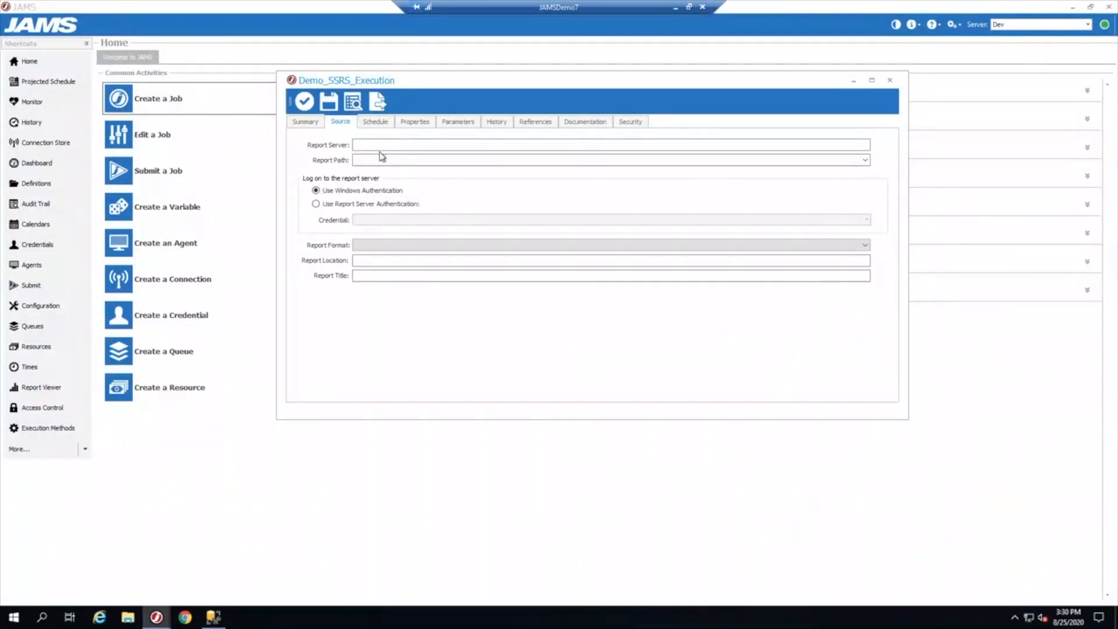
right_click(377, 145)
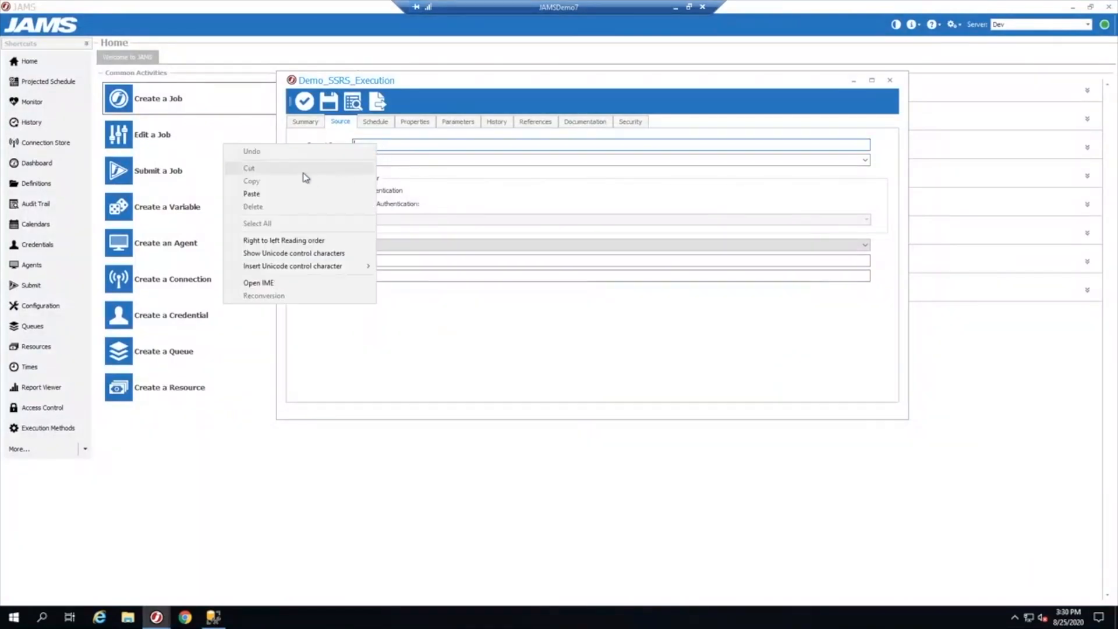
left_click(278, 194)
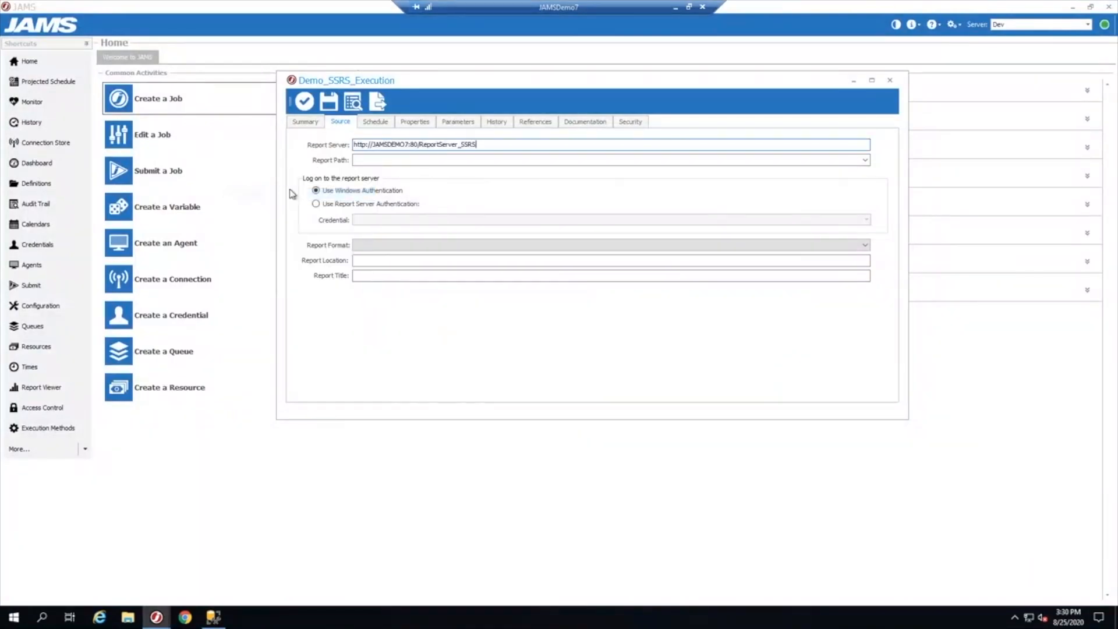
Step: Set the Report Path to /SSRSSampleReport/Sales Report and check the parameters loaded for the job
left_click(865, 161)
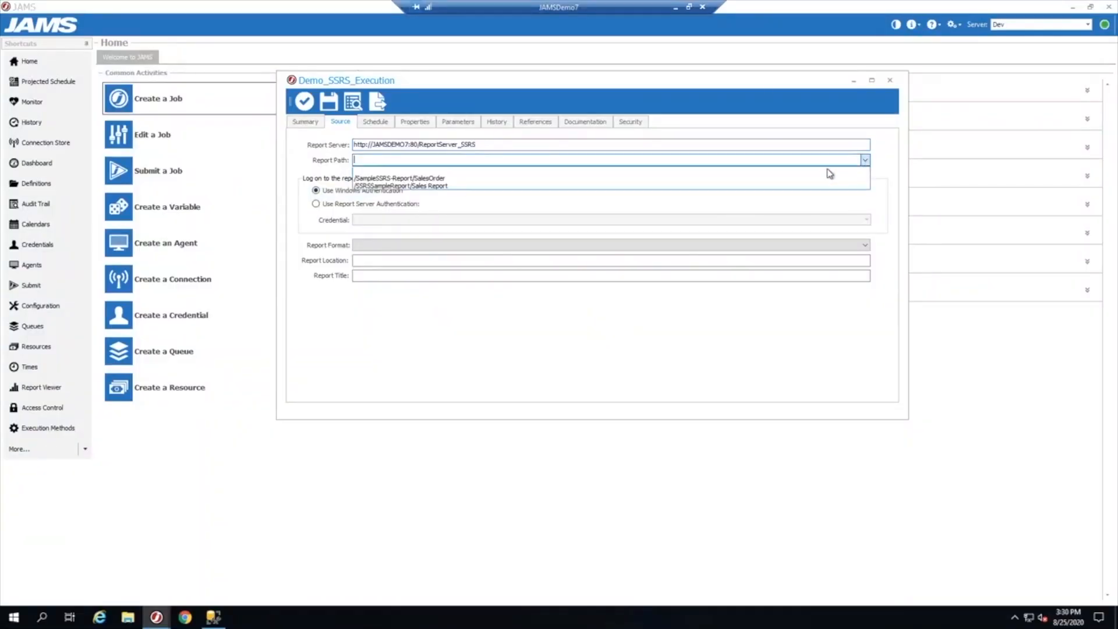
left_click(458, 187)
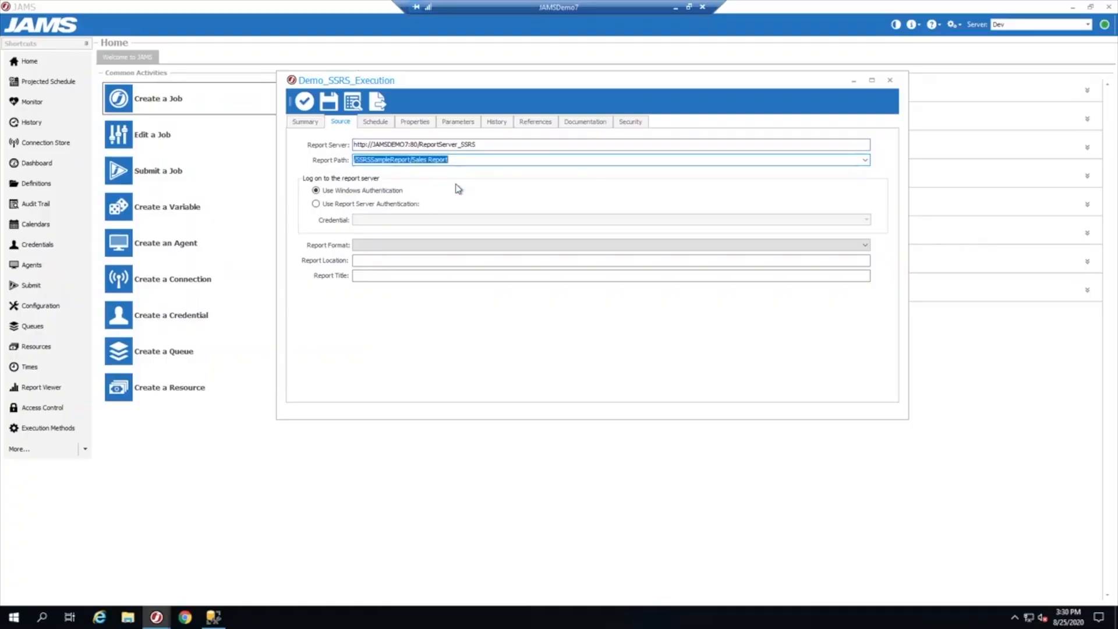
left_click(457, 162)
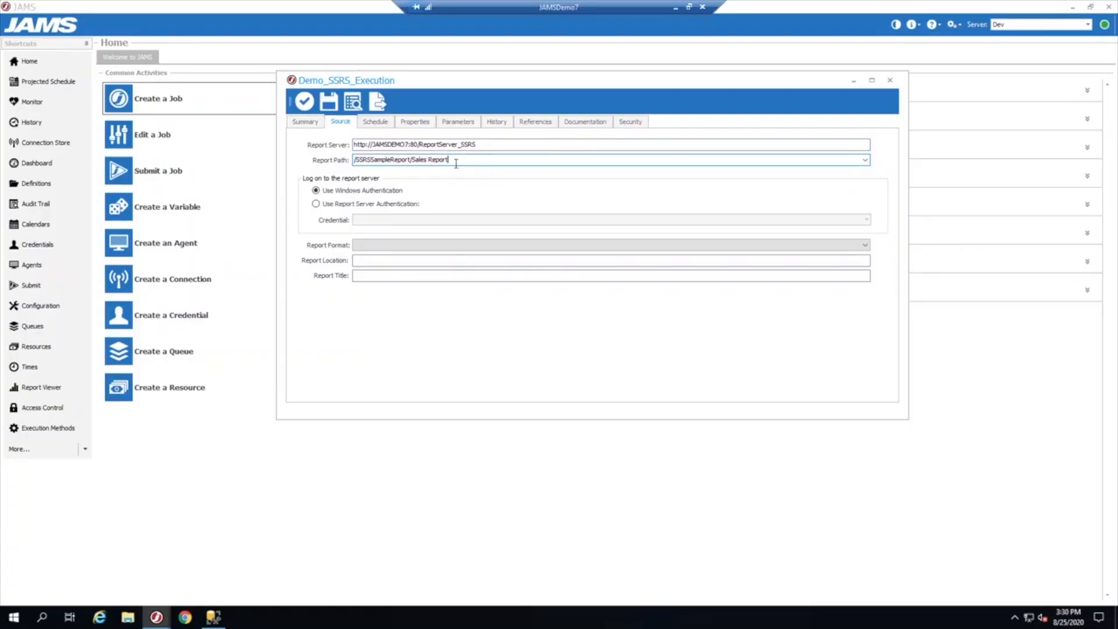
left_click(460, 123)
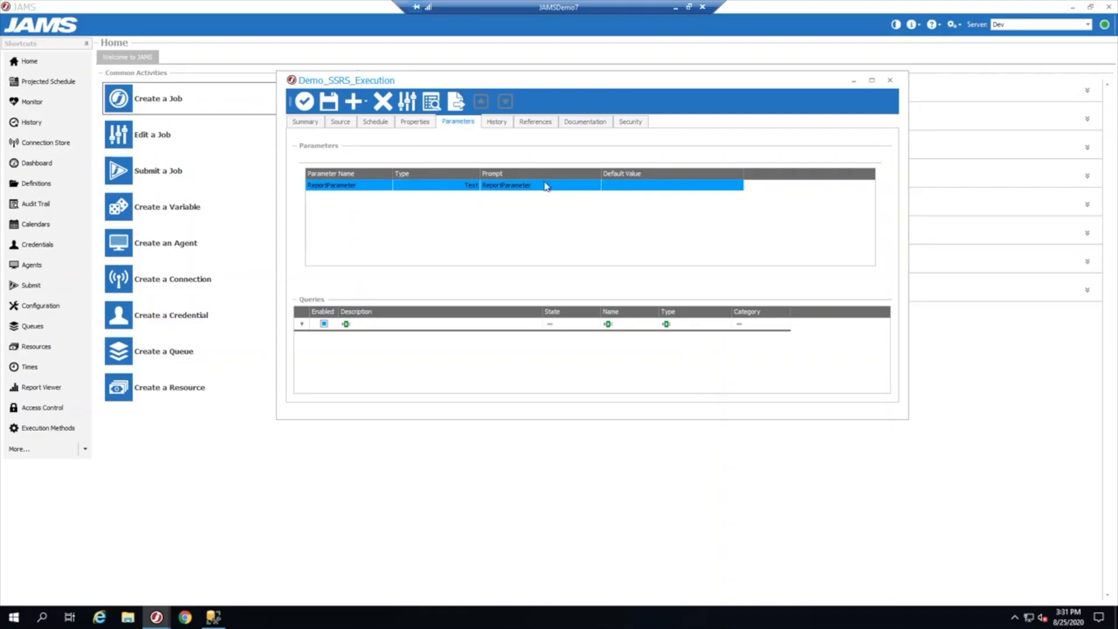
left_click(350, 125)
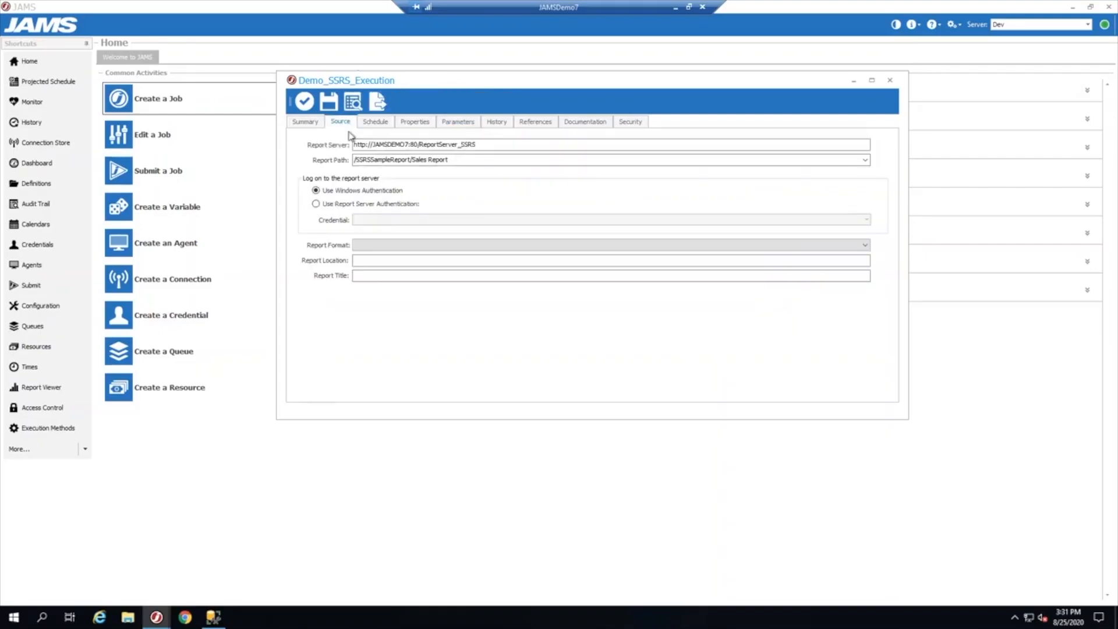
Step: Set the report output to PDF format in C:\Test\ with the title Test SSRS Execution, and save the job
left_click(371, 245)
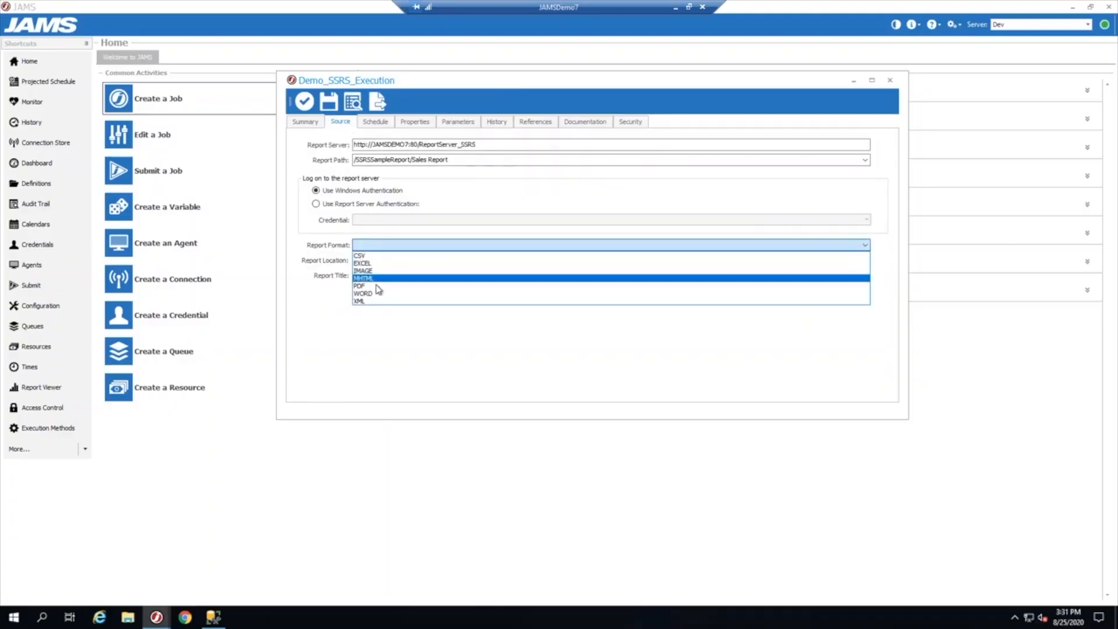
left_click(377, 286)
left_click(377, 260)
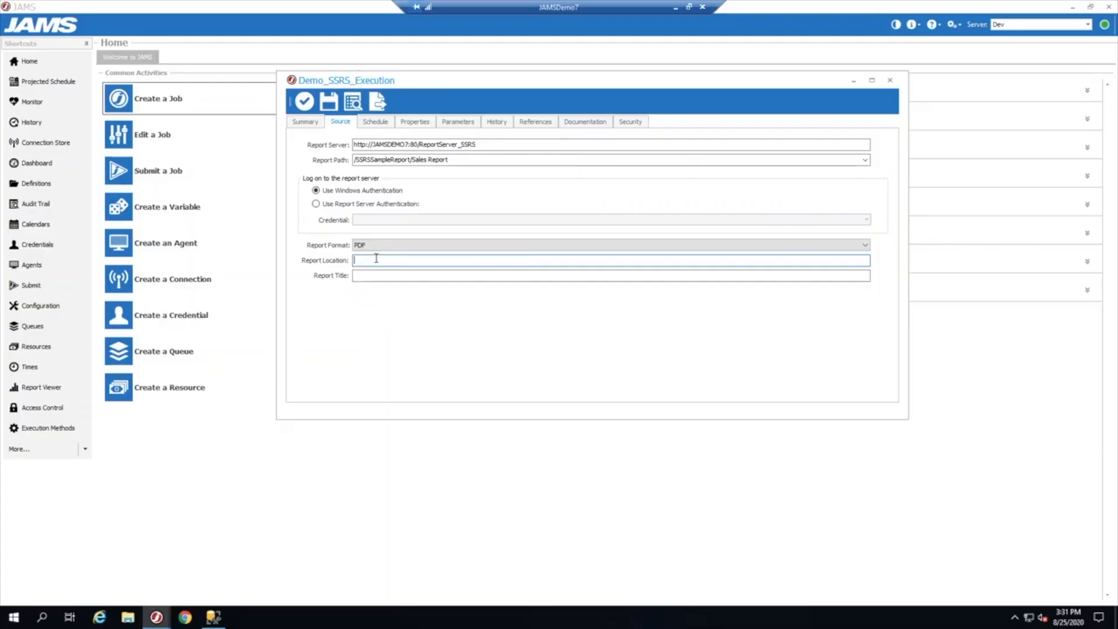
type("C:\\Test\\")
left_click(372, 276)
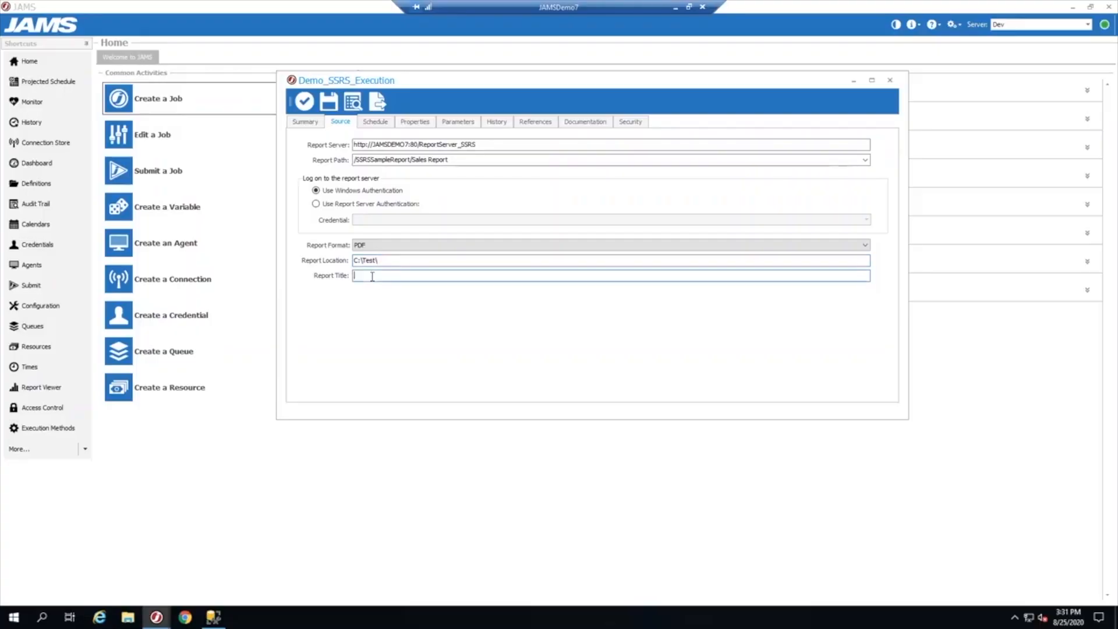
type("Test")
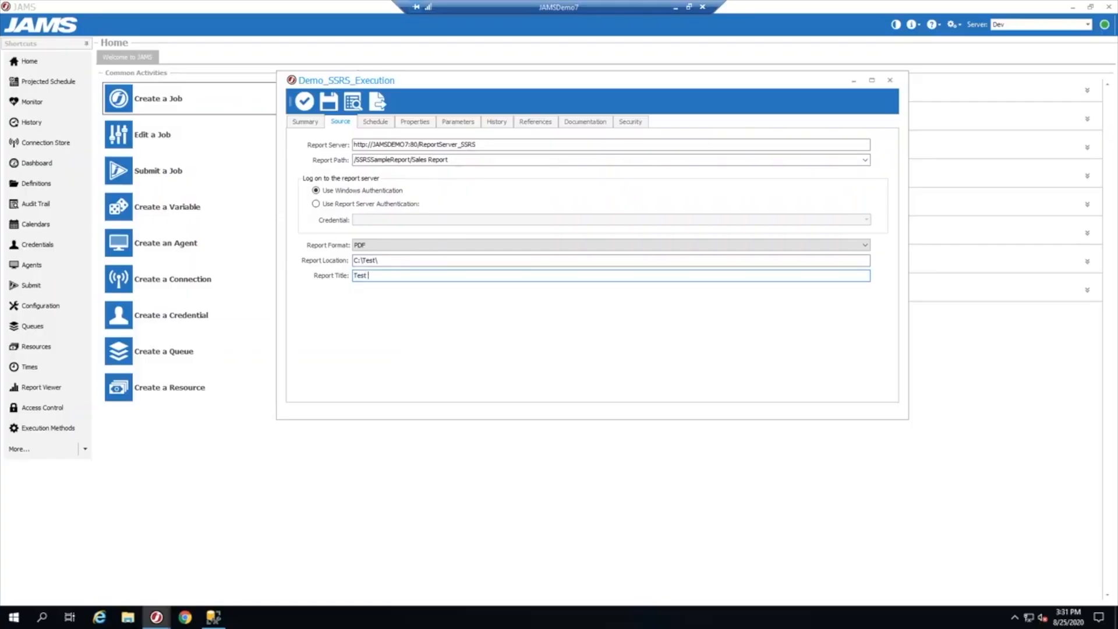
type("SSRS Execution")
left_click(302, 104)
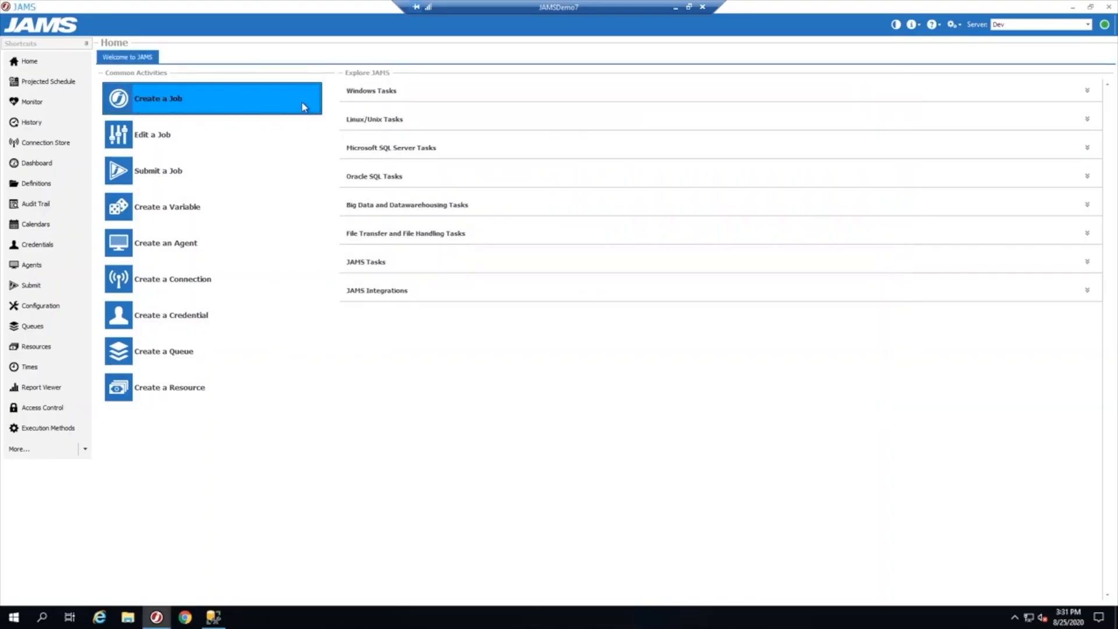
Step: Open the SQLJobs folder in the job definitions and refresh its list
left_click(44, 186)
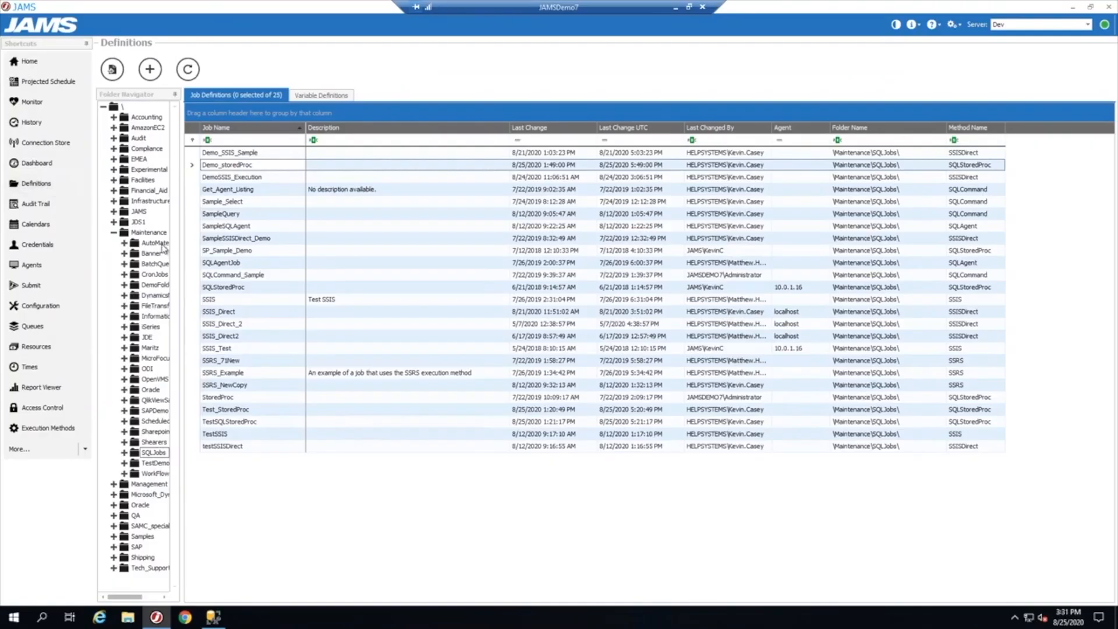
left_click(152, 453)
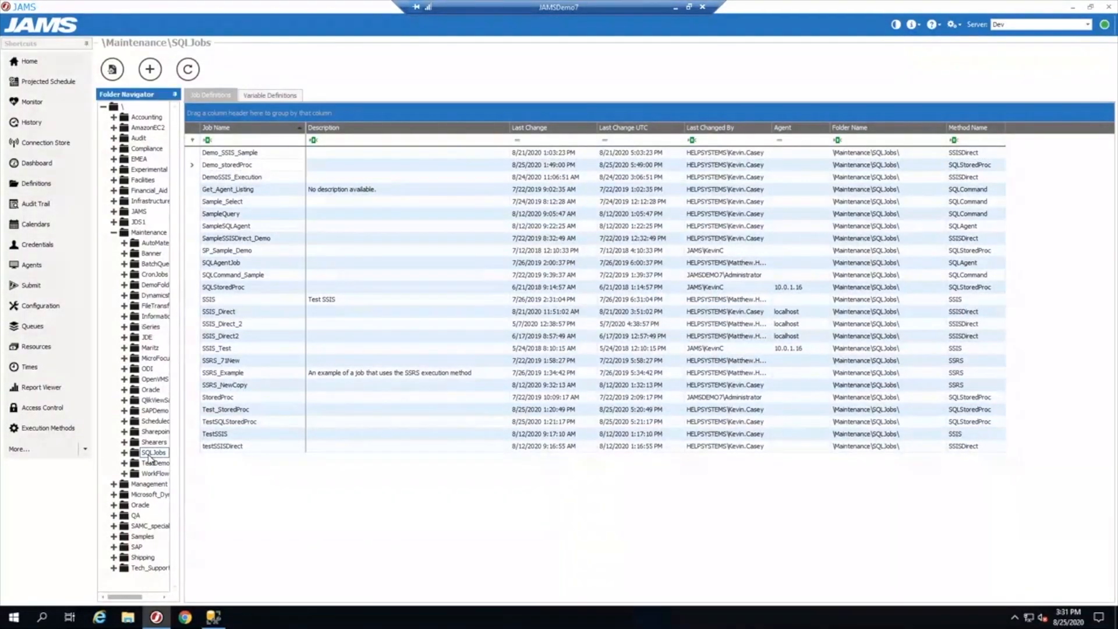
left_click(188, 69)
Step: Submit the Demo_SSRS_Execution job with ReportParameter set to 1, and check its newest run in the current jobs monitor
left_click(261, 166)
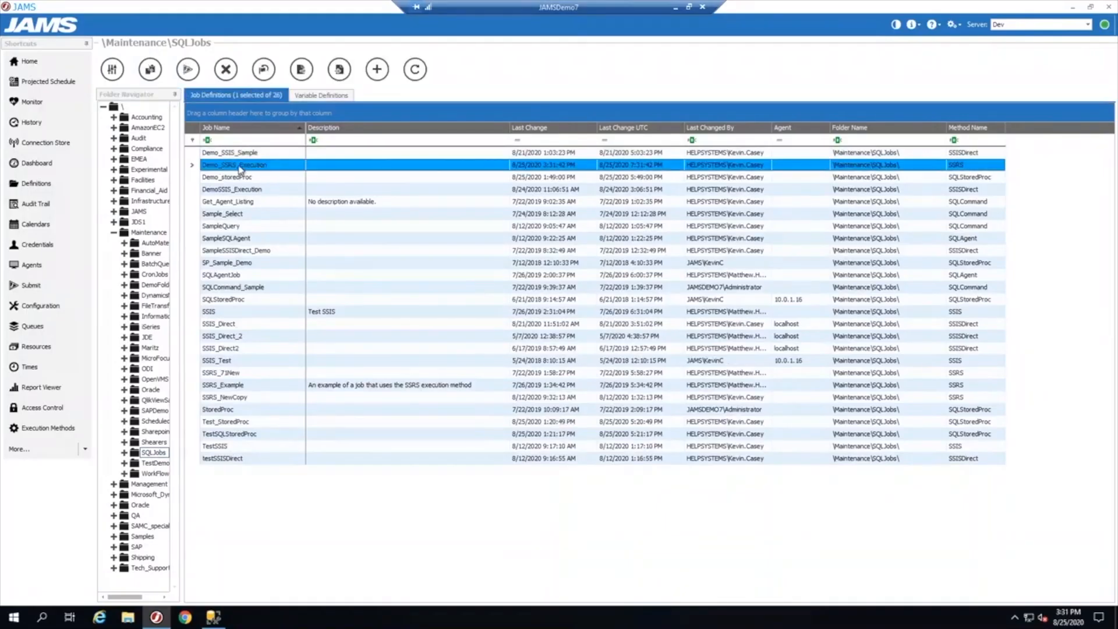
right_click(274, 171)
left_click(311, 201)
left_click(449, 205)
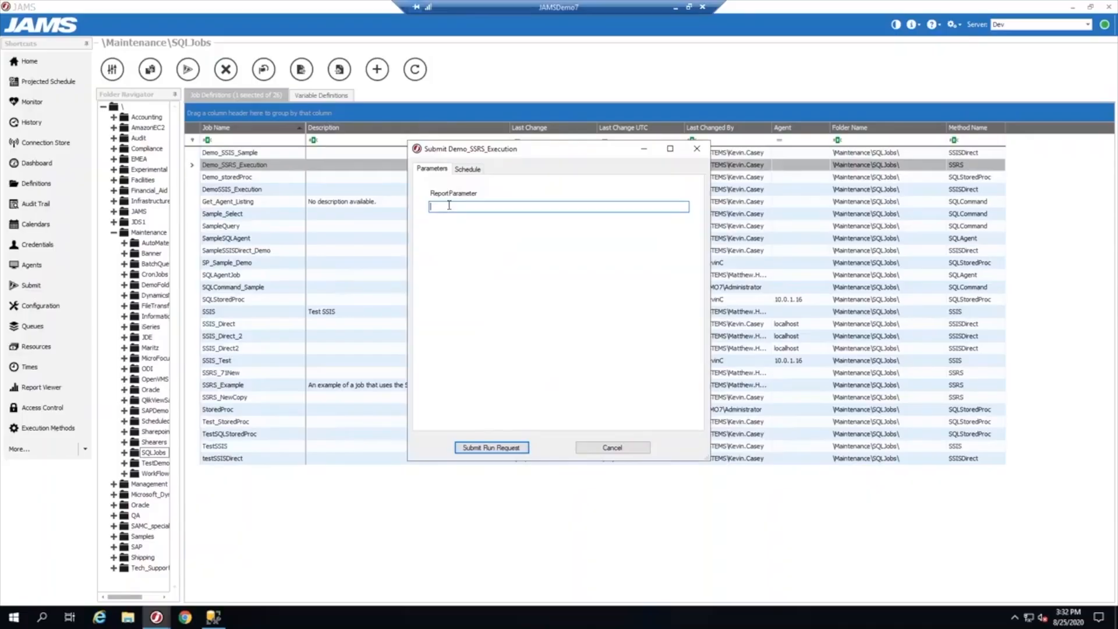
type("1")
left_click(495, 447)
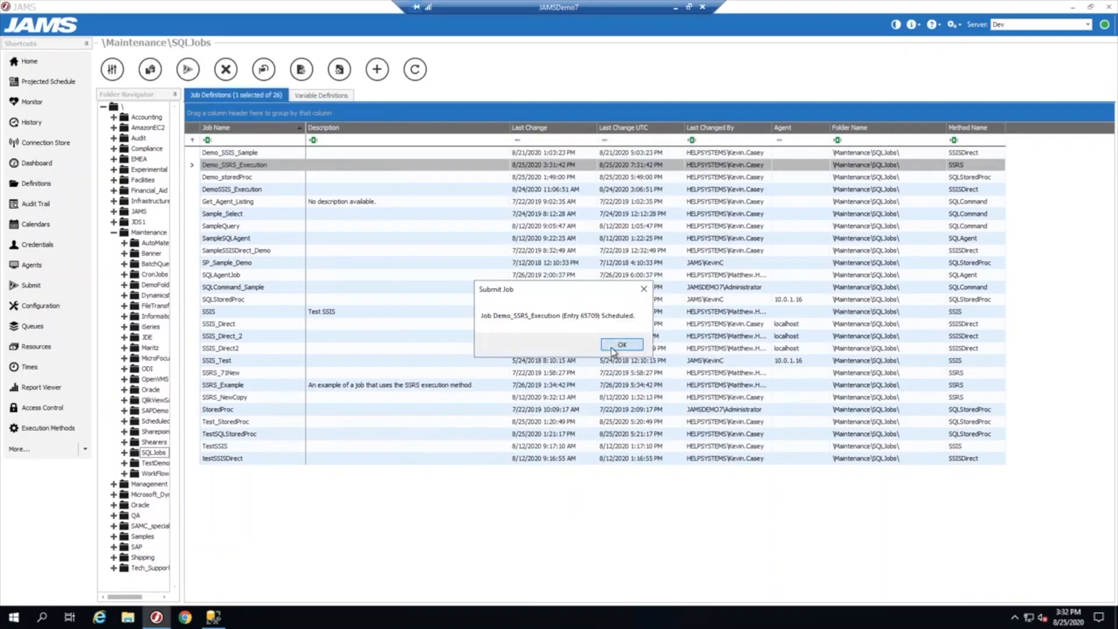
left_click(616, 344)
left_click(32, 101)
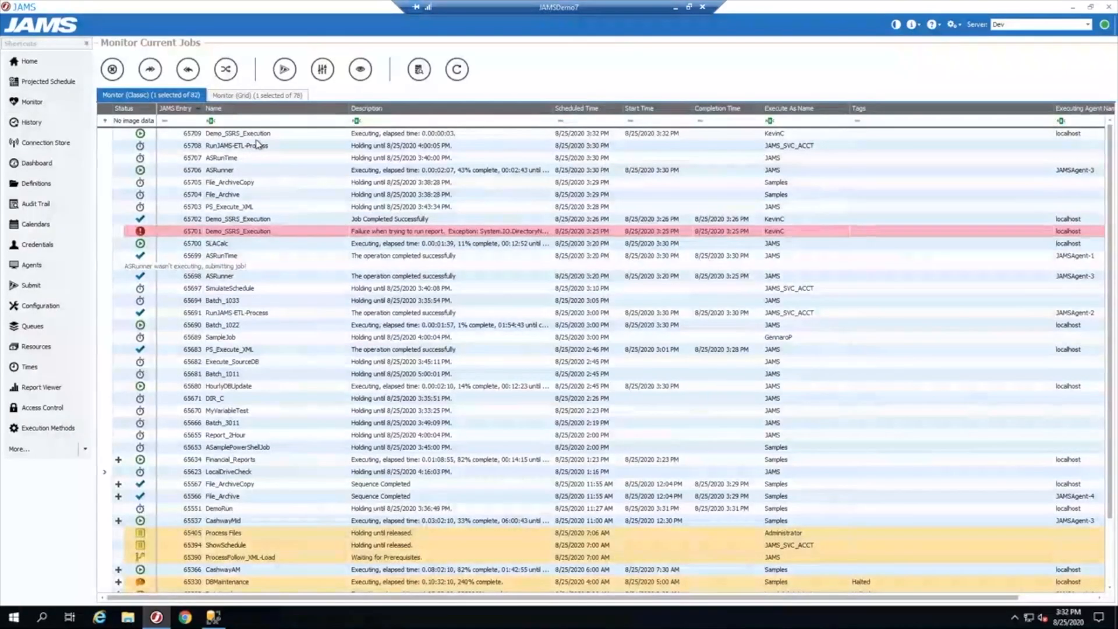
left_click(260, 135)
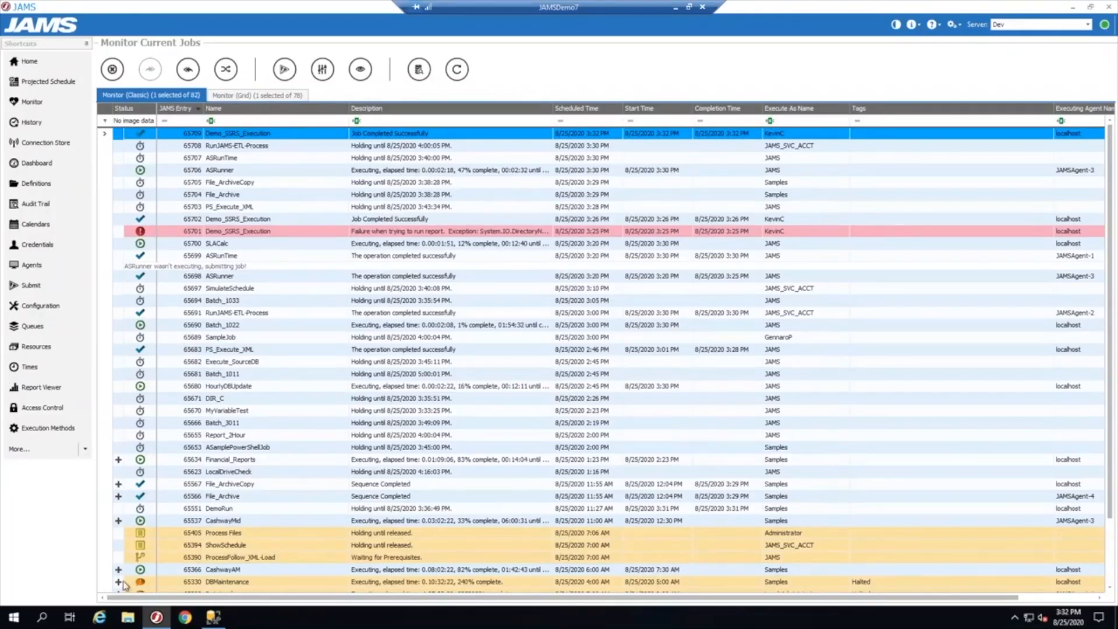
Step: Switch to File Explorer, open Test SSRS Execution.pdf from C:\Test, and review the exported sales report
left_click(126, 619)
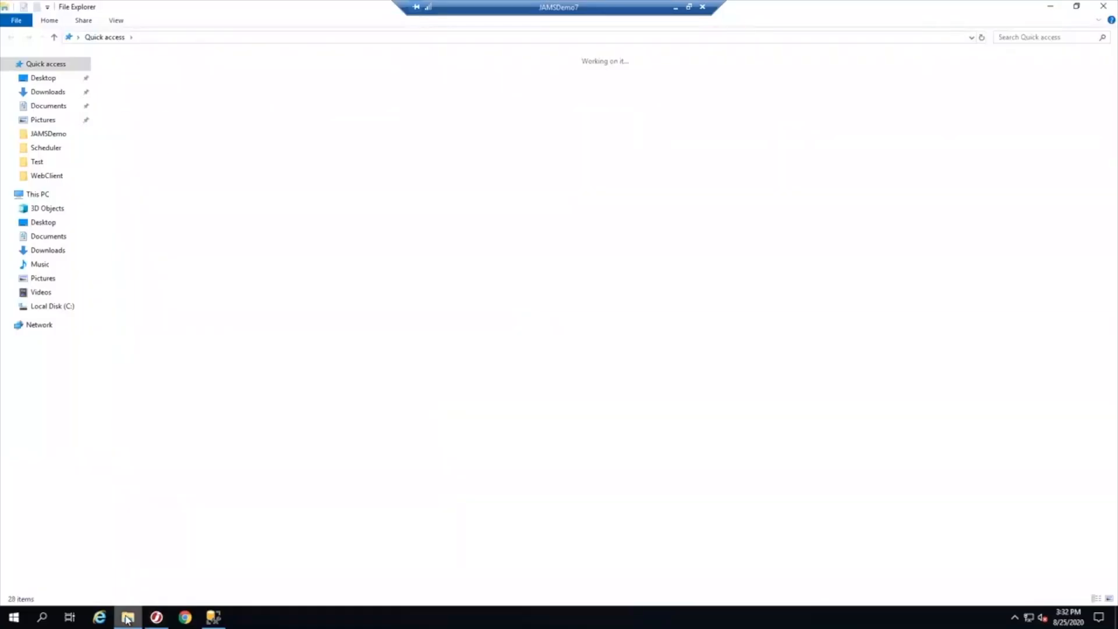
left_click(42, 164)
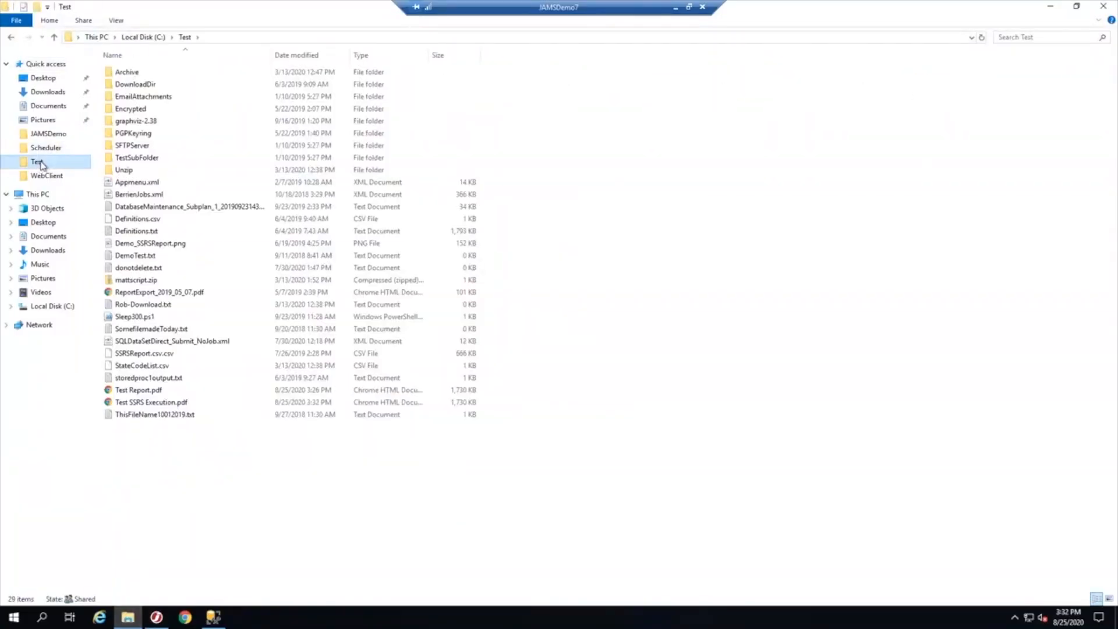
left_click(145, 403)
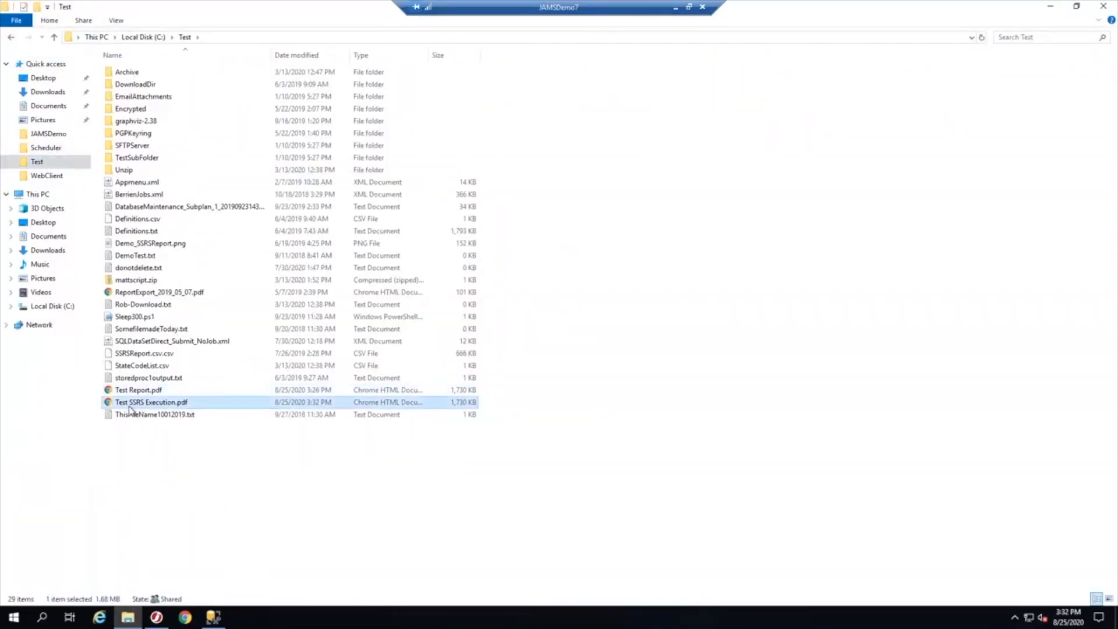
double_click(196, 405)
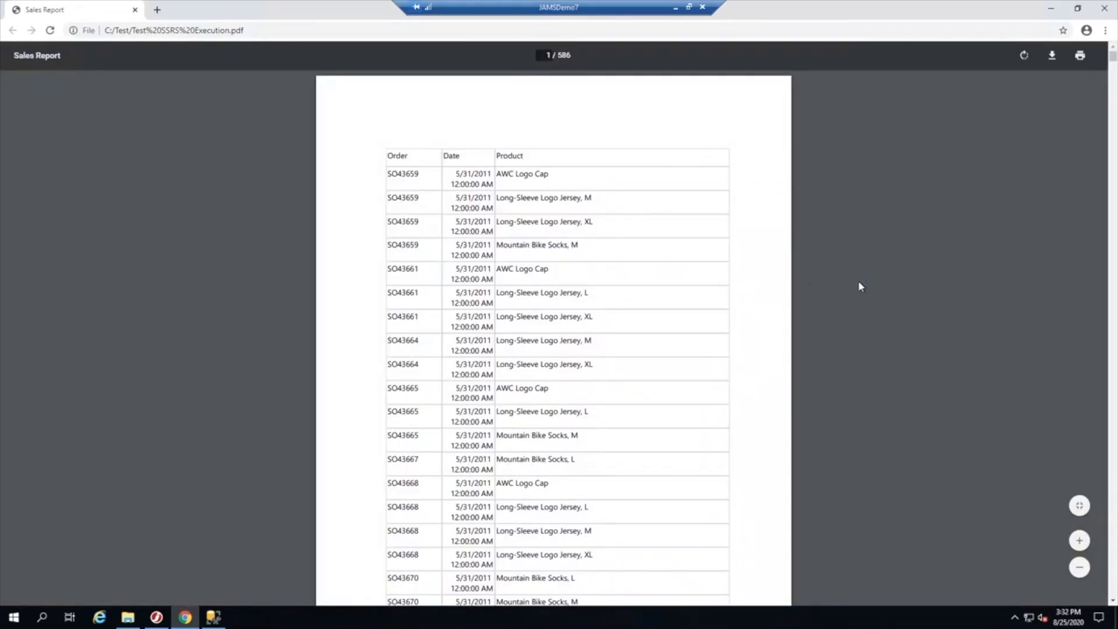
scroll(858, 281, "down", 3)
scroll(857, 326, "up", 3)
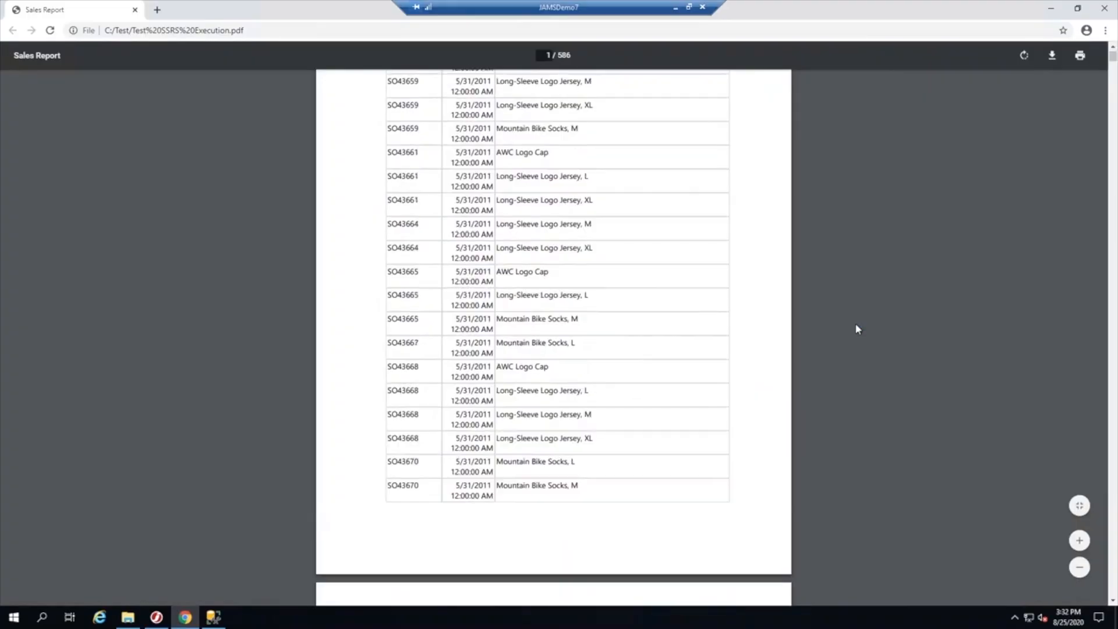